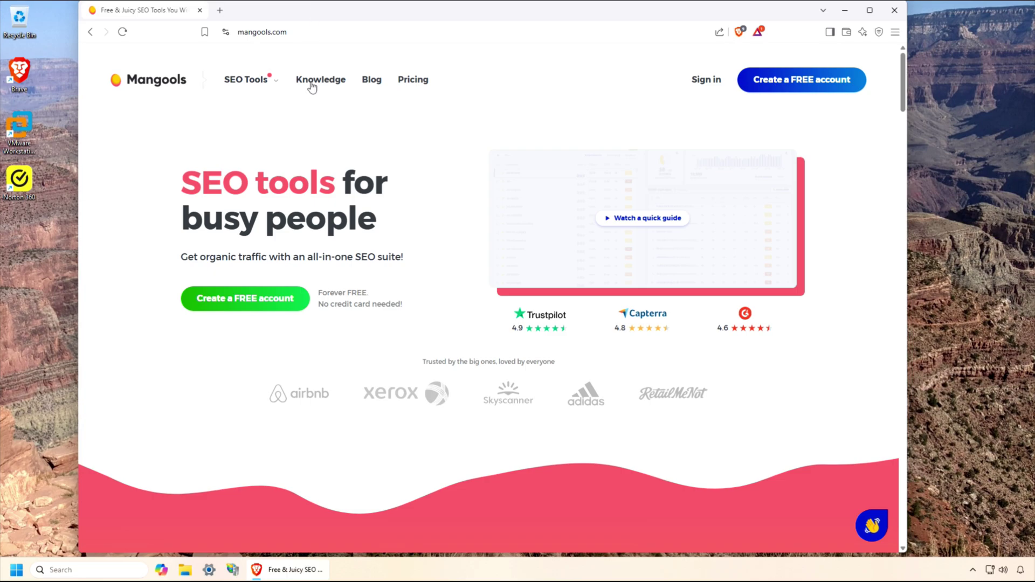
Scroll down the Mangools homepage to look over its content
scroll(311, 85, "down", 6)
scroll(303, 177, "down", 3)
Start a free Mangools account with the green 'Create a FREE account' button
left_click(227, 296)
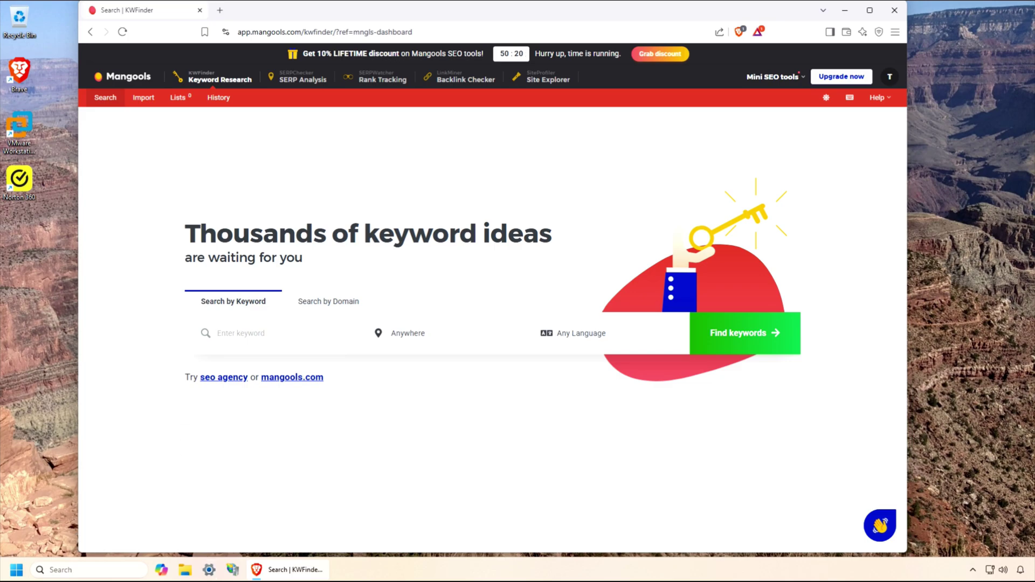
Run a KWFinder search for the seed keyword 'running shoes' and make the window slightly taller
left_click(218, 333)
type("running d")
key("BackSpace")
type("shoes")
key("Return")
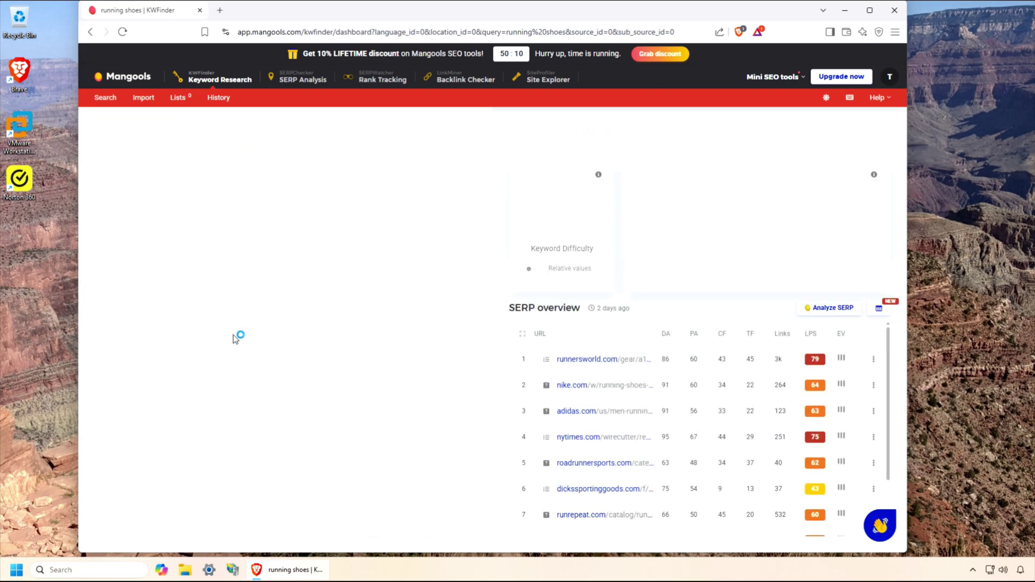
left_click_drag(395, 554, 395, 557)
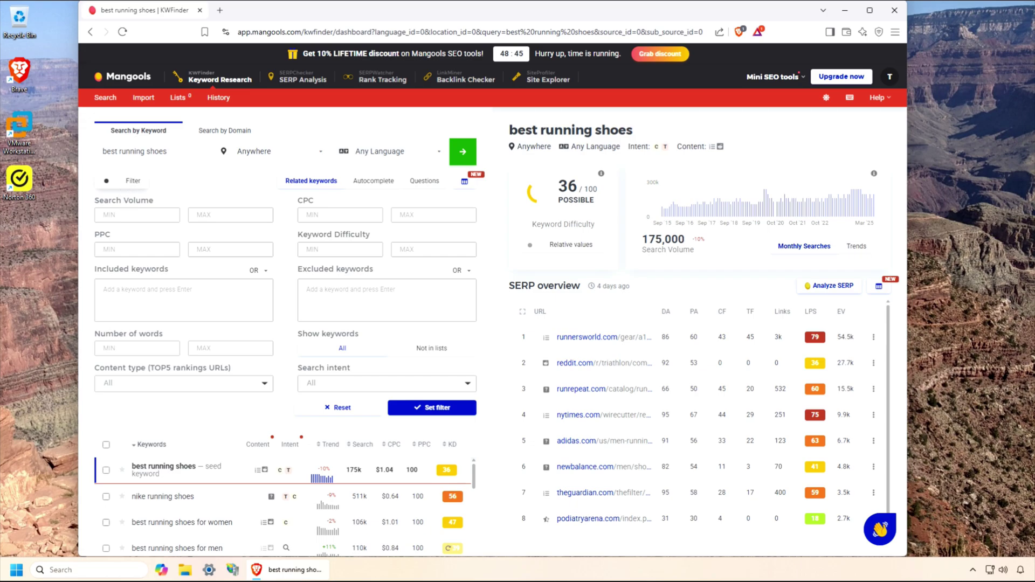
Filter the related keywords to those including 'best'
left_click(184, 300)
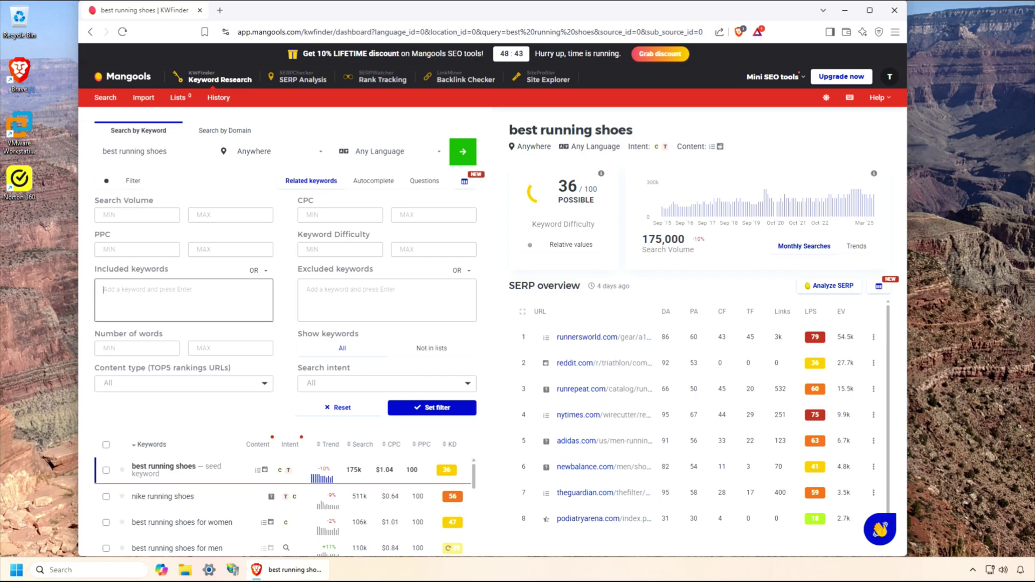
type("best")
left_click(429, 410)
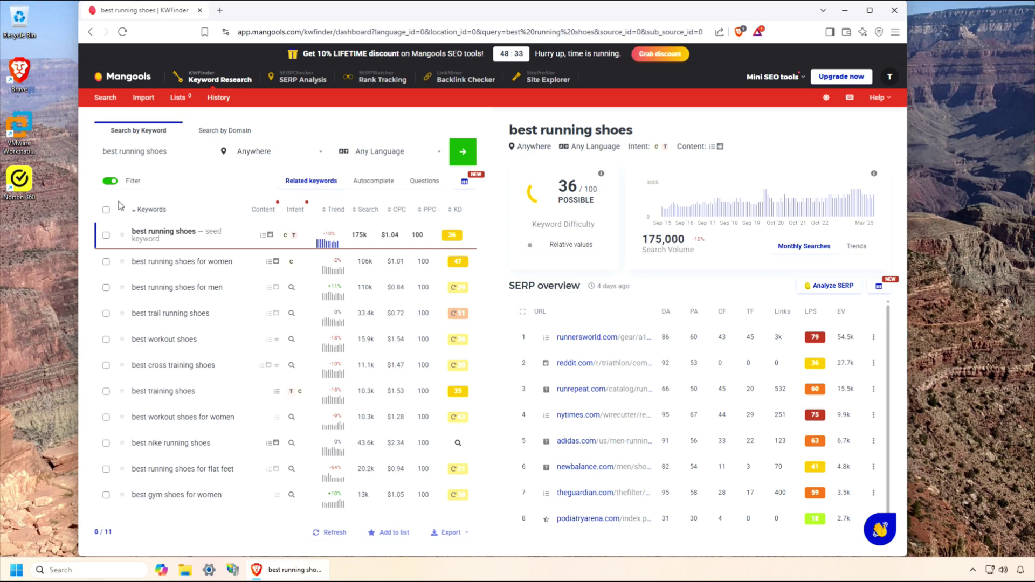
Check difficulty for the gym shoes for women, flat feet, workout shoes and trail running keywords
left_click(458, 494)
left_click(457, 468)
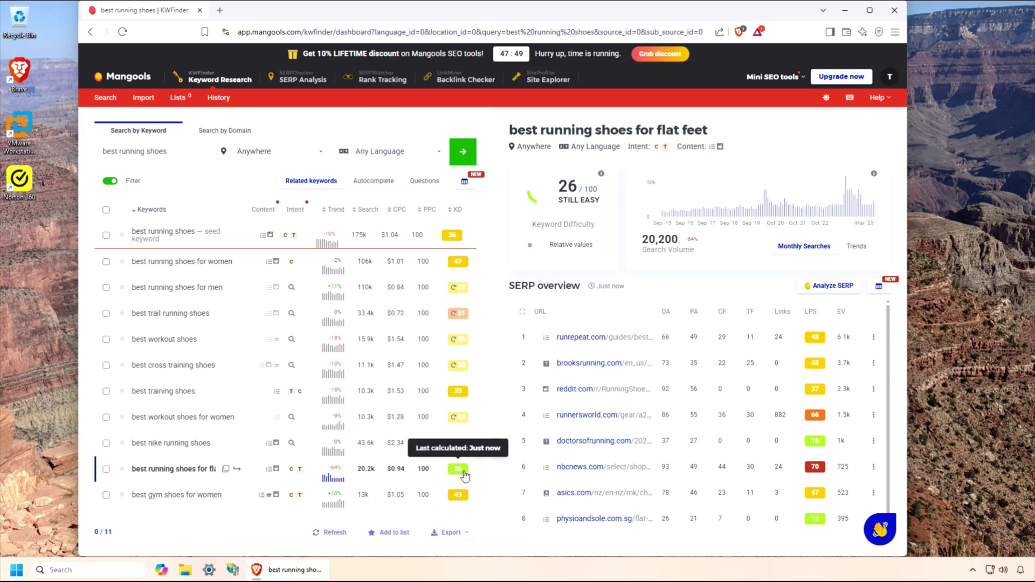
left_click(458, 417)
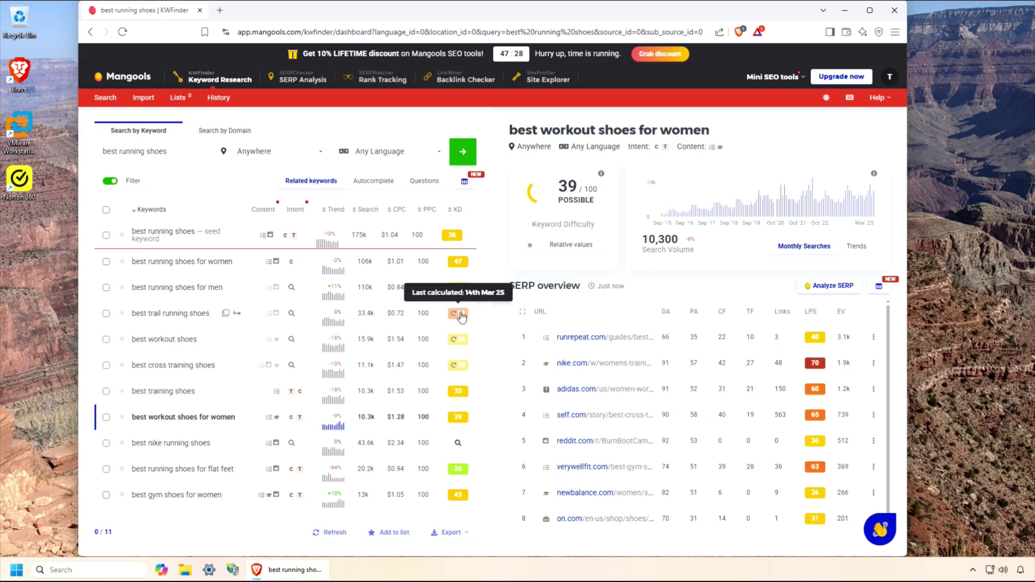
left_click(458, 313)
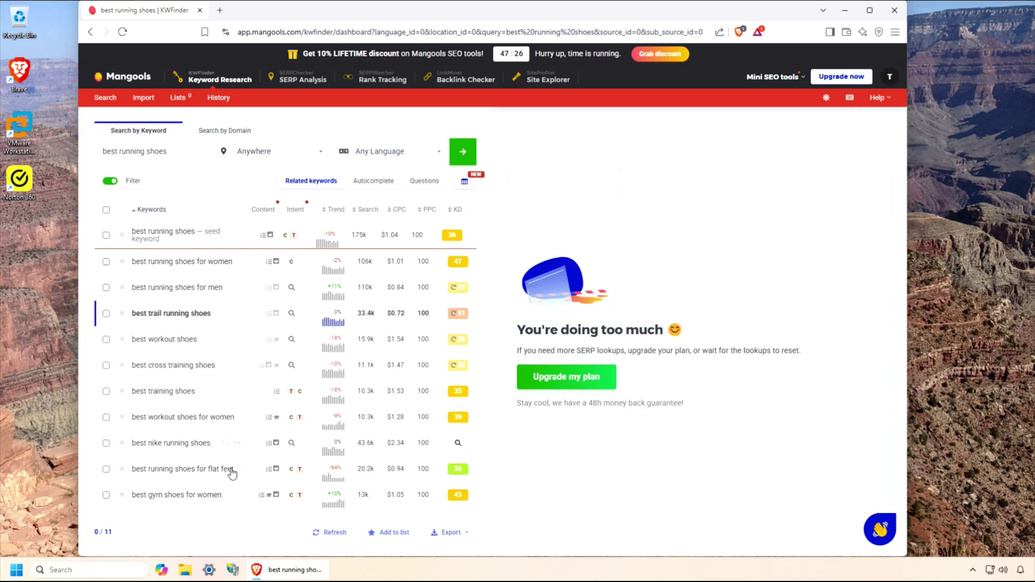
left_click(448, 472)
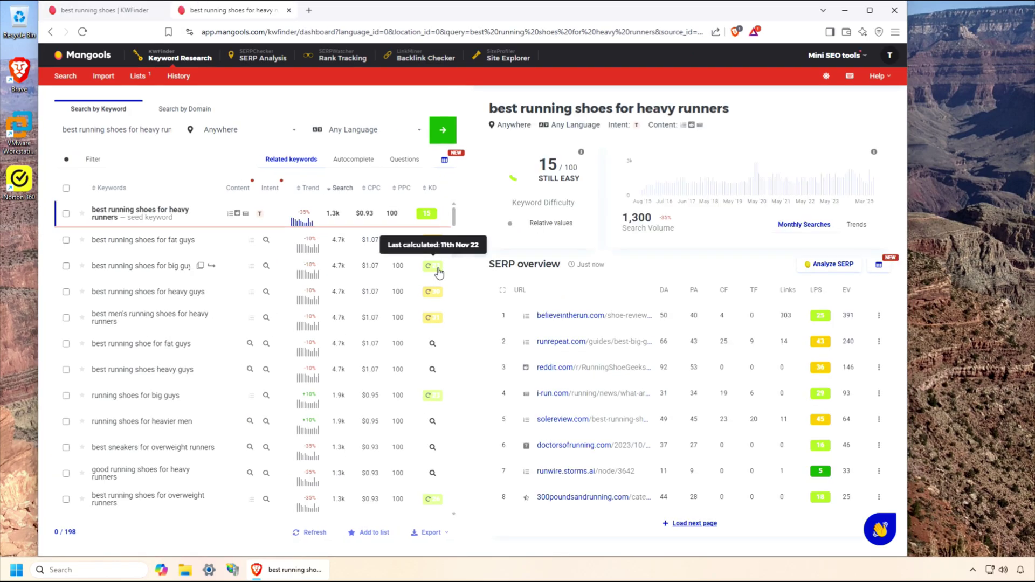
Score the big guys and heavy guys keywords (both 22), then open heavy-guys SERP analysis
left_click(439, 274)
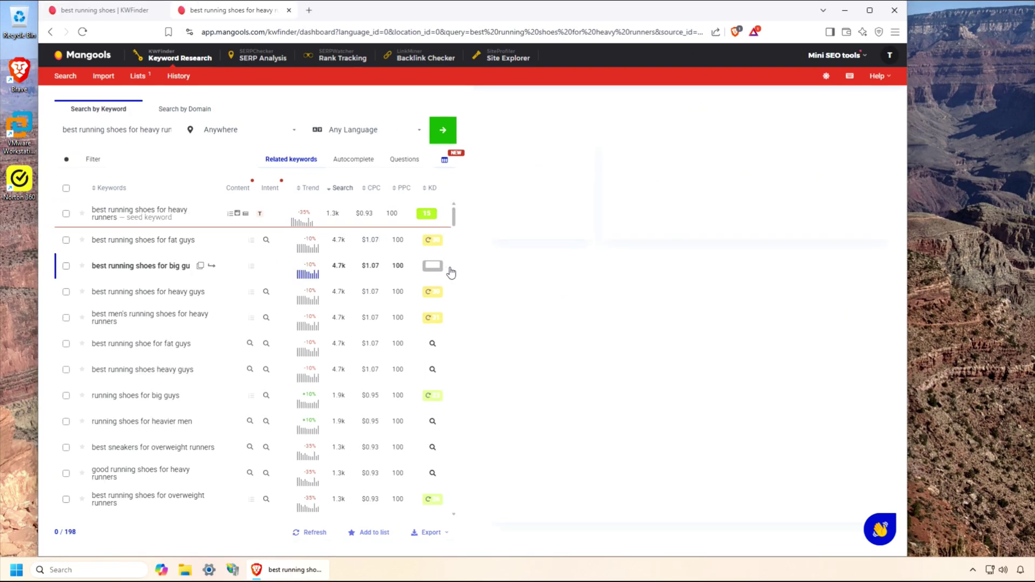
left_click(435, 292)
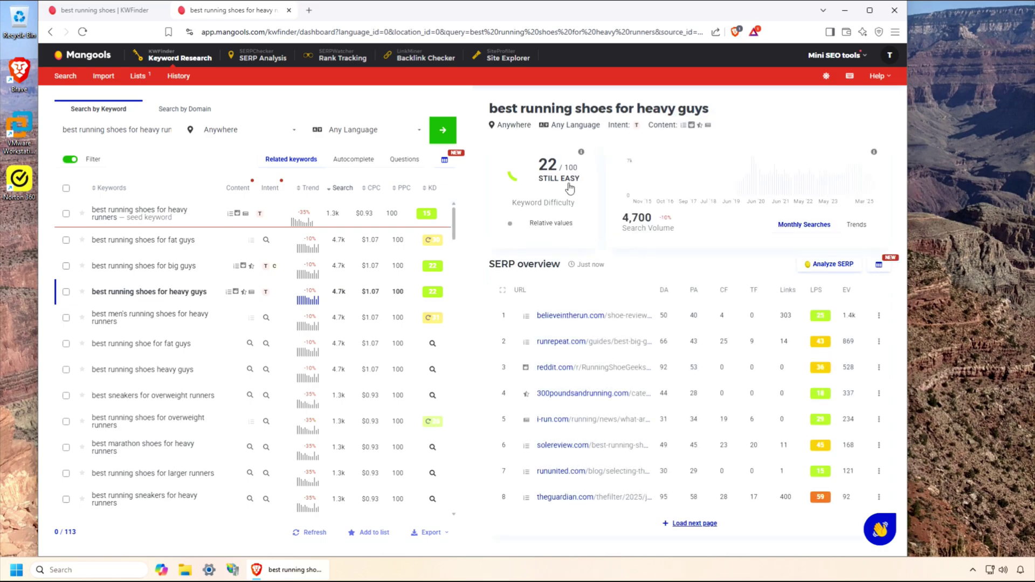
left_click(843, 270)
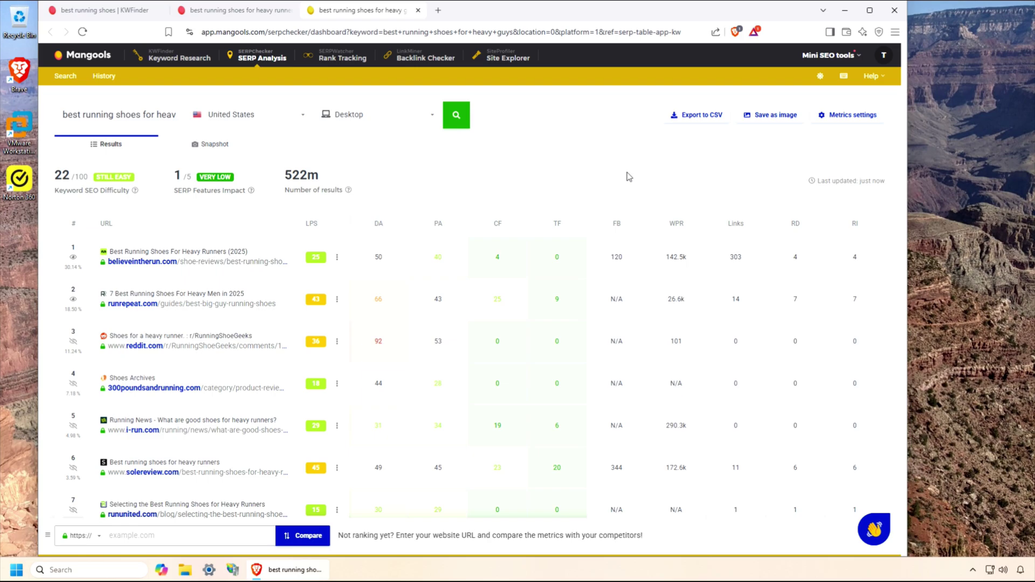
Scroll through the heavy-guys search results, then close the SERP analysis tab
scroll(629, 177, "down", 2)
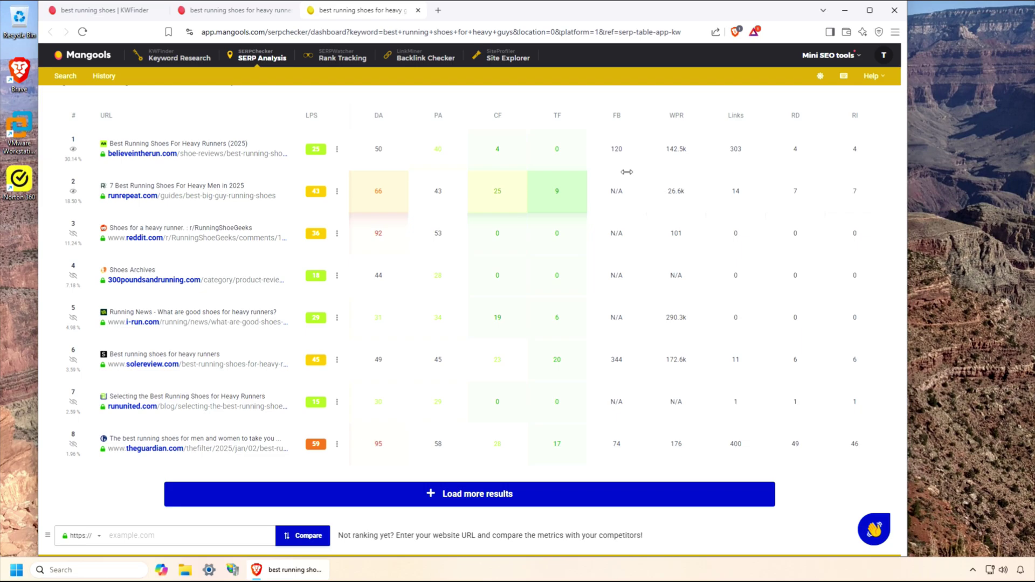
key("ctrl+w")
Import a keyword list of 'best running shoes for...' variants and process it
left_click(101, 76)
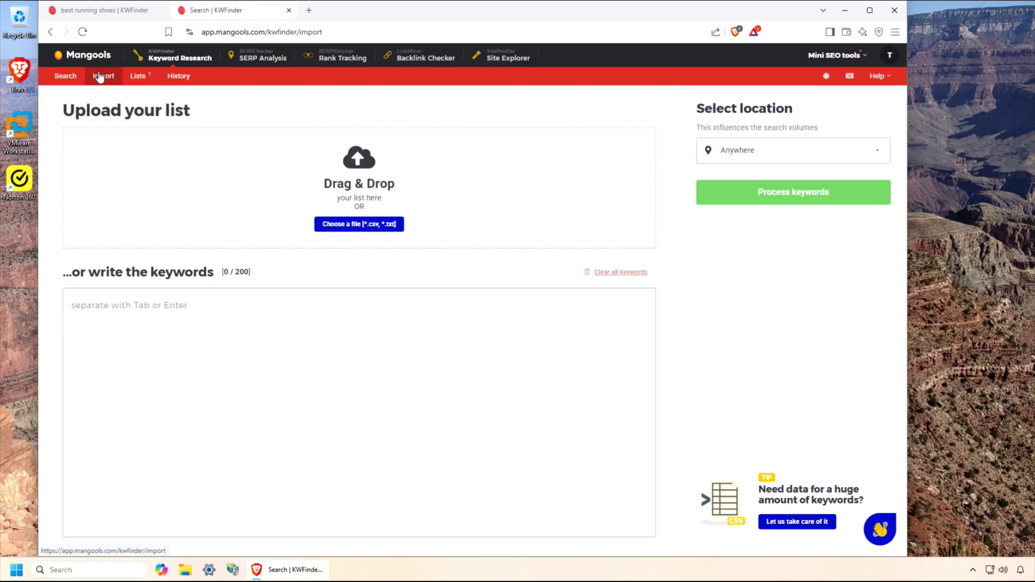
left_click(167, 299)
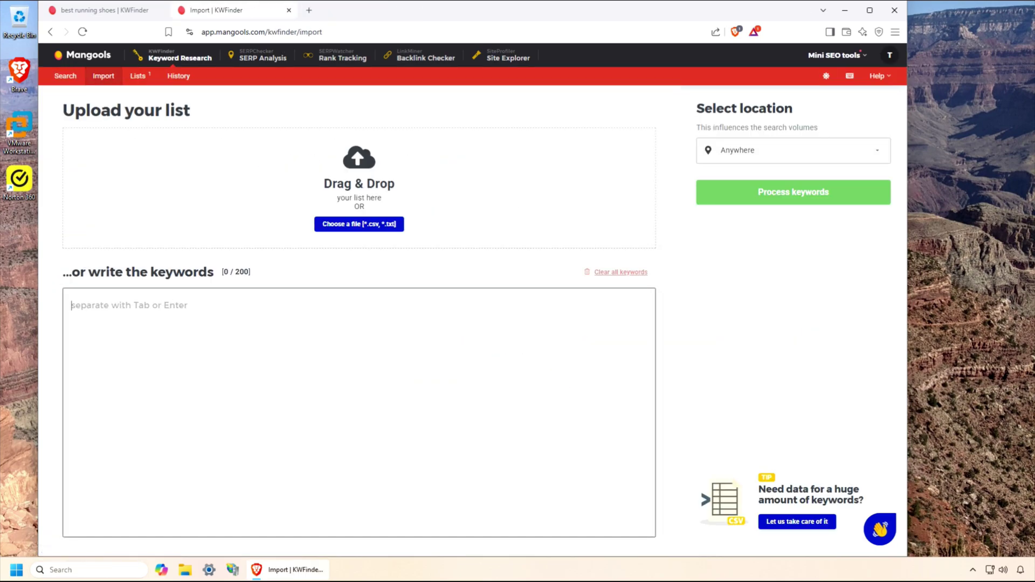
type("best running ")
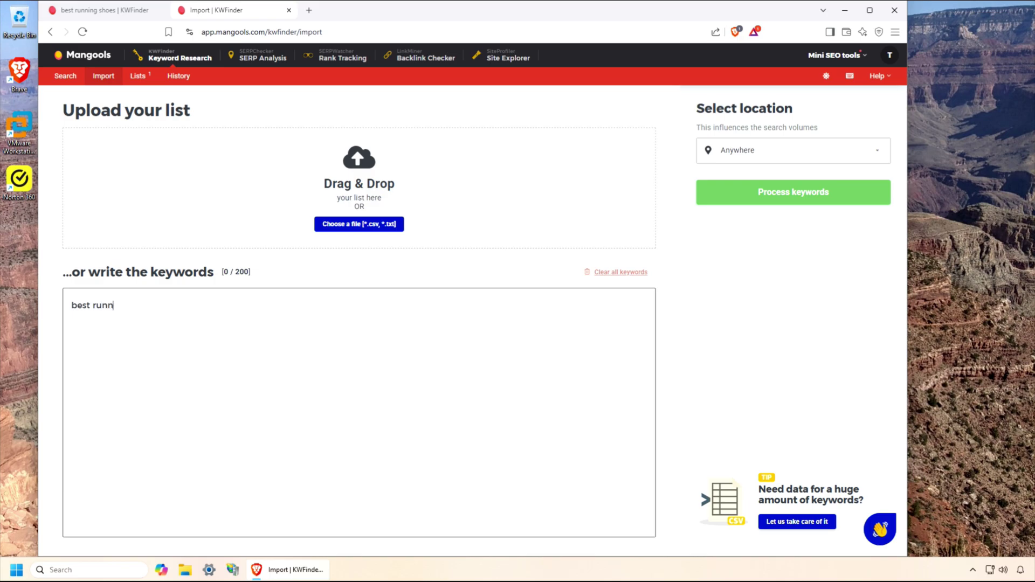
type("shoes for")
key("ctrl+v")
left_click(765, 202)
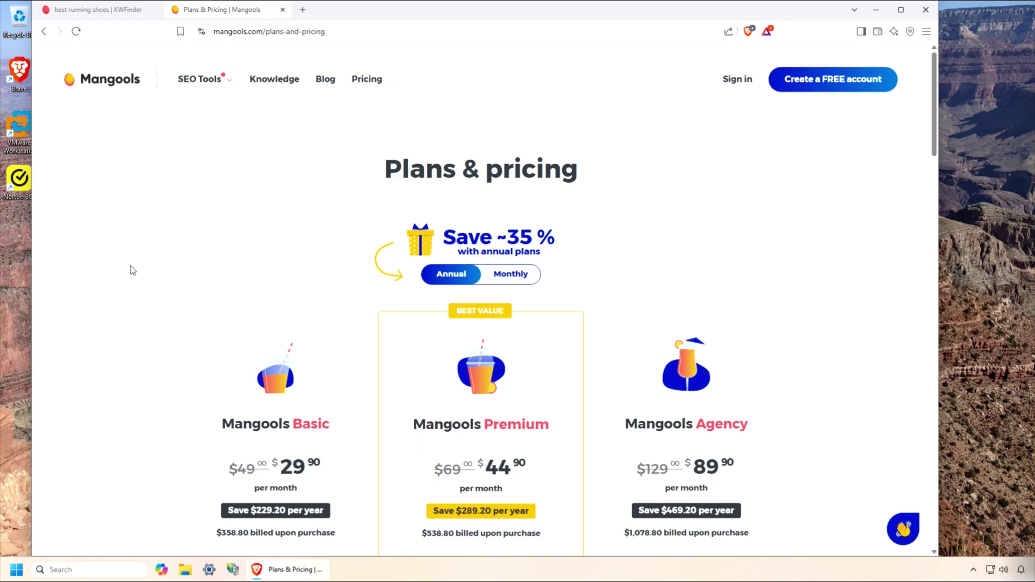
Scroll through the Plans & pricing page comparing Basic, Premium and Agency plan limits
scroll(132, 270, "down", 3)
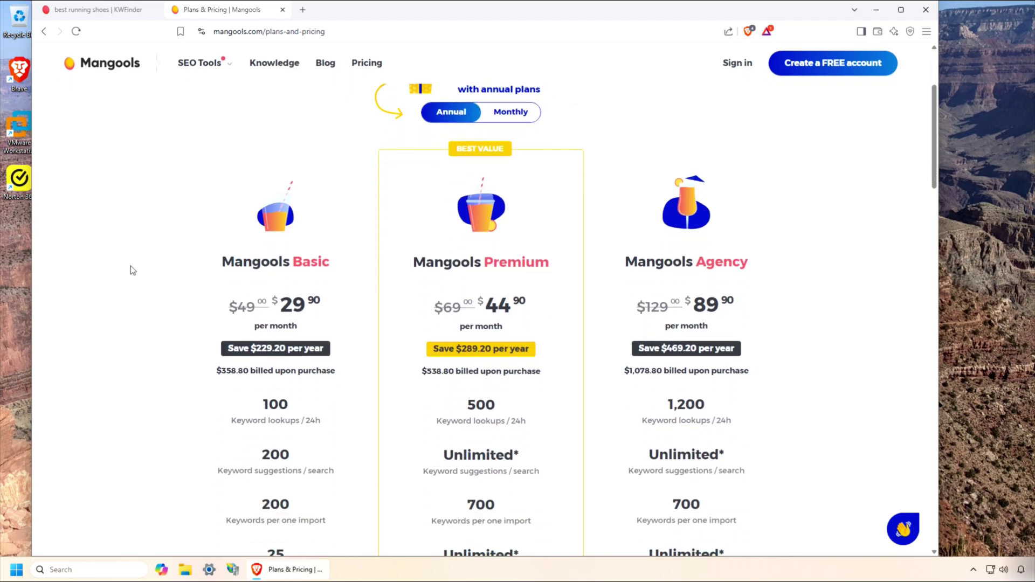
scroll(132, 270, "down", 1)
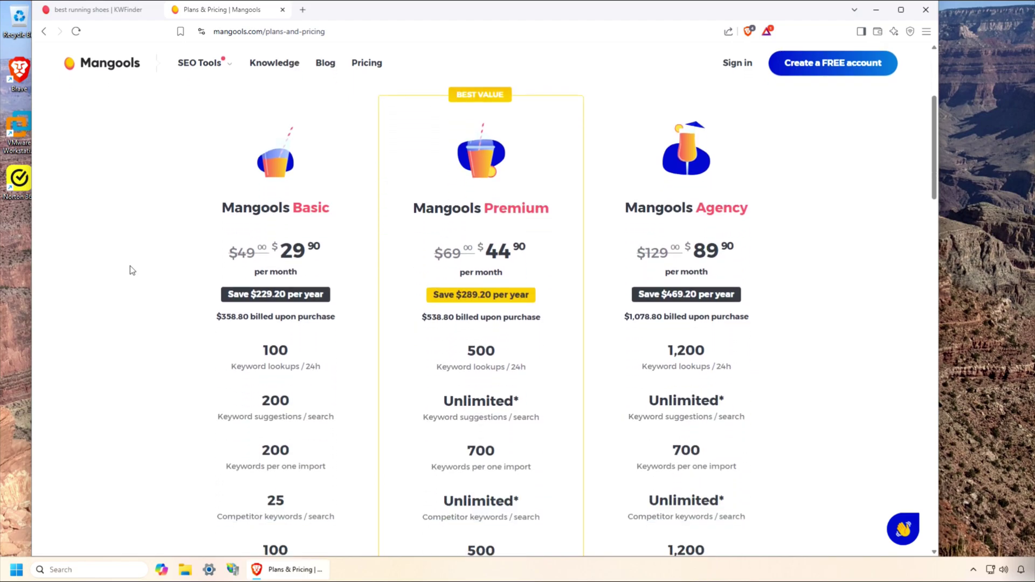
scroll(132, 270, "down", 1)
scroll(132, 271, "down", 1)
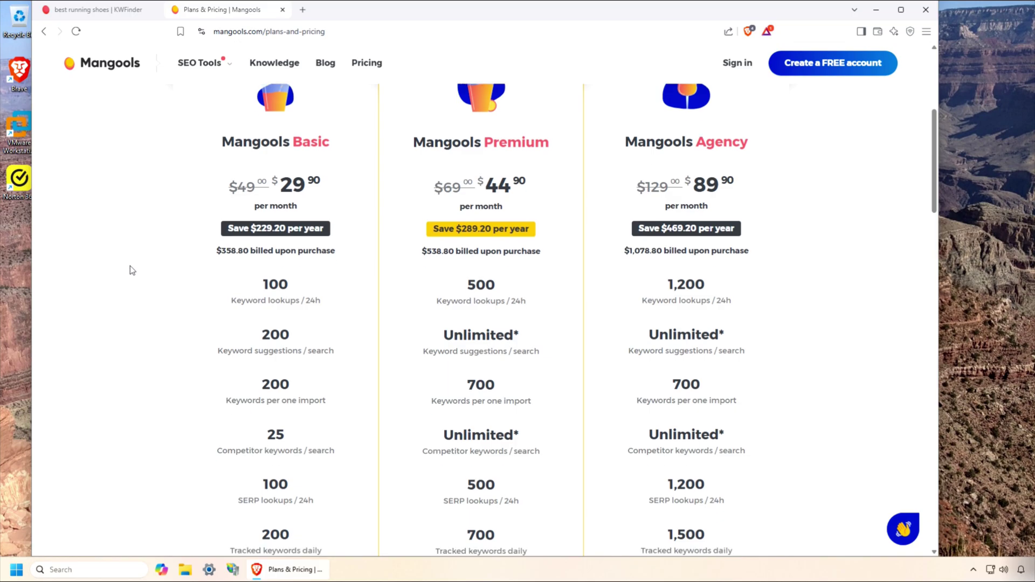
scroll(132, 270, "down", 1)
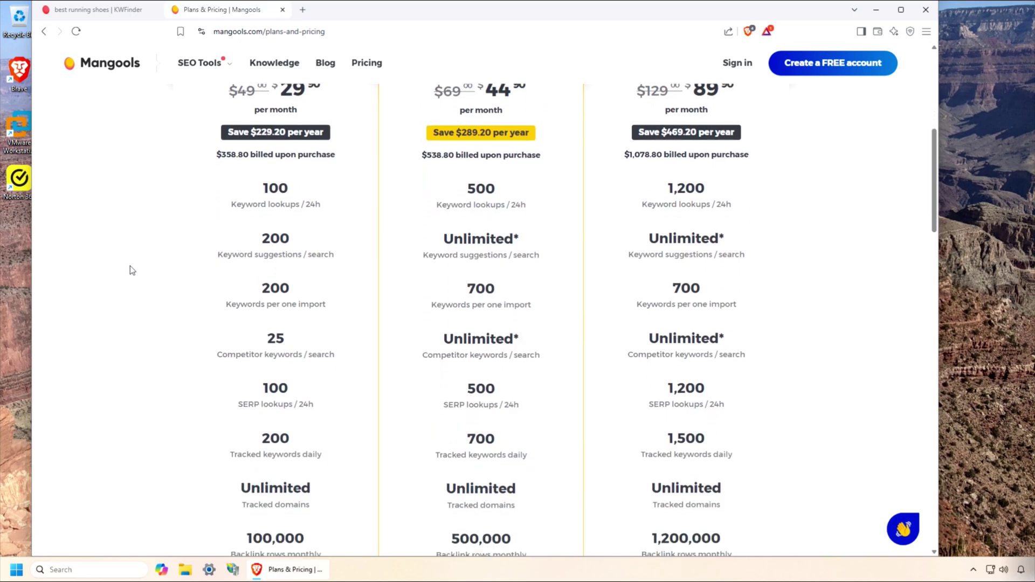
scroll(130, 267, "down", 1)
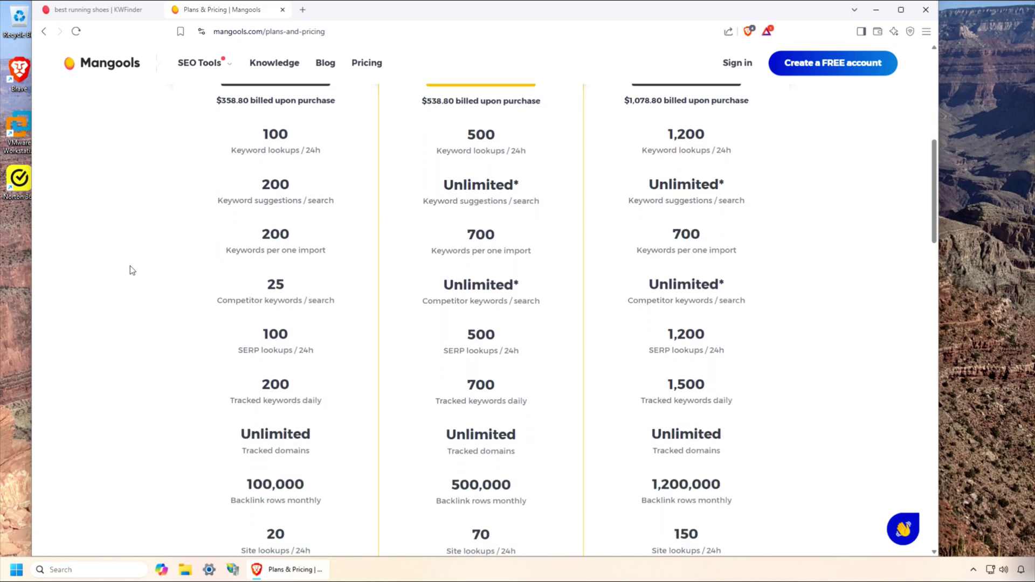
scroll(130, 267, "down", 1)
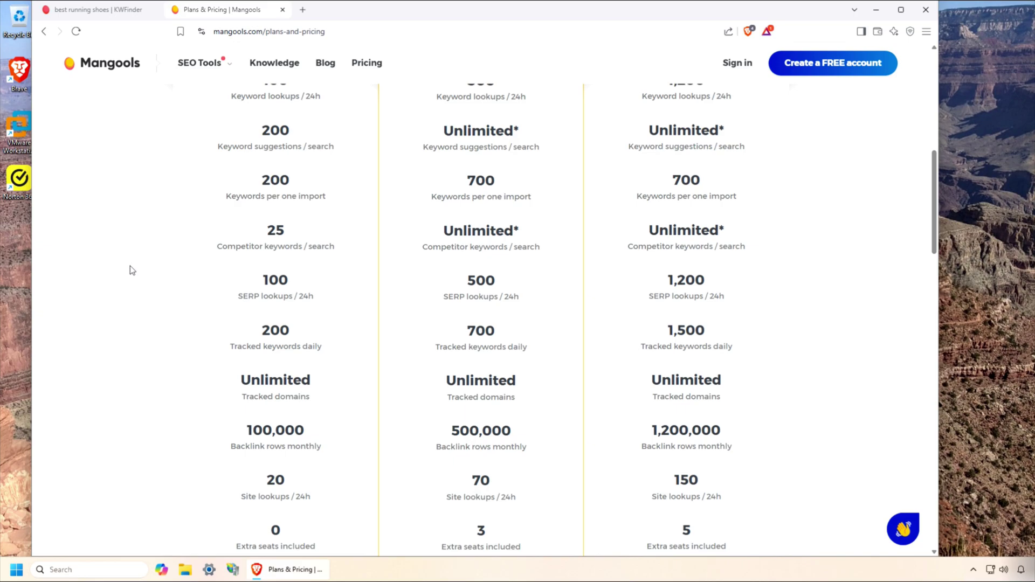
scroll(130, 266, "up", 4)
scroll(132, 270, "up", 4)
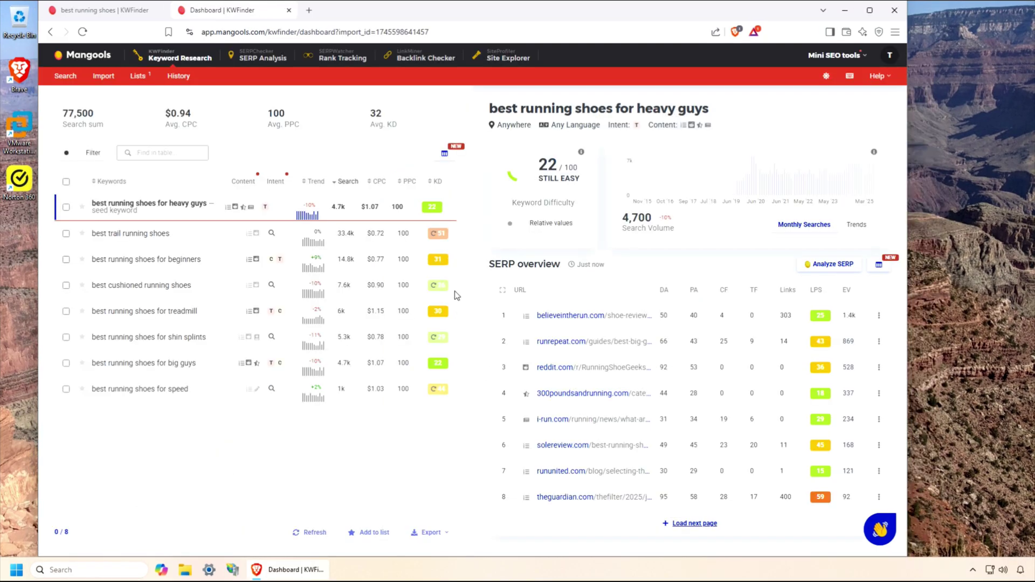
Recalculate difficulty for the cushioned, speed and shin splints keywords, with speed scoring 19
left_click(438, 285)
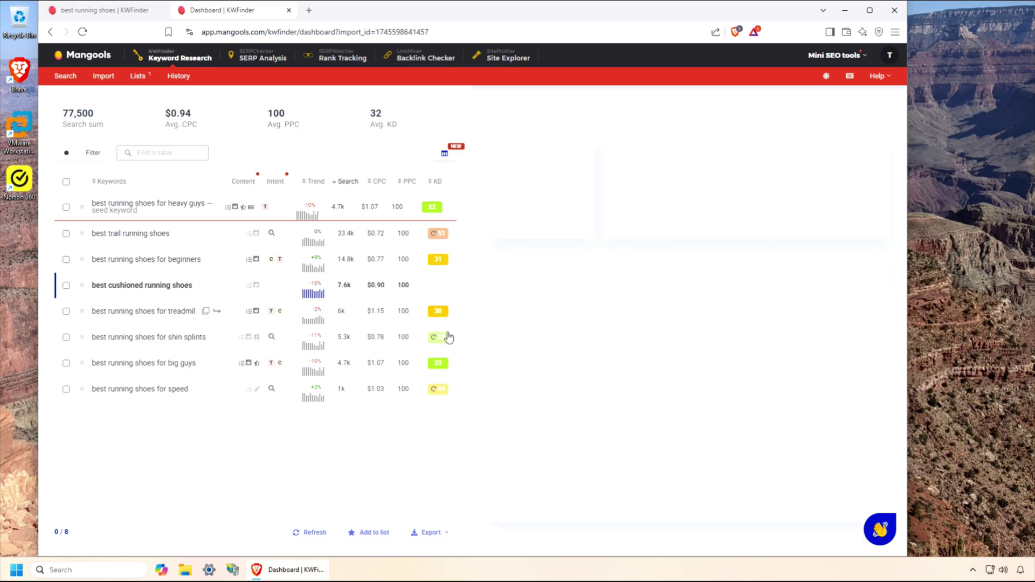
left_click(441, 392)
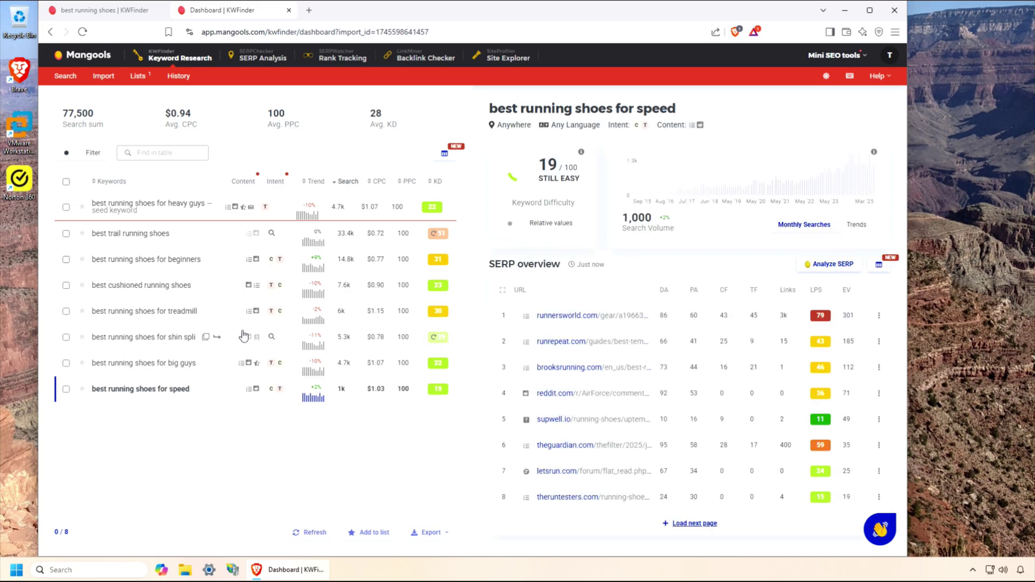
left_click_drag(34, 324, 28, 324)
left_click(440, 346)
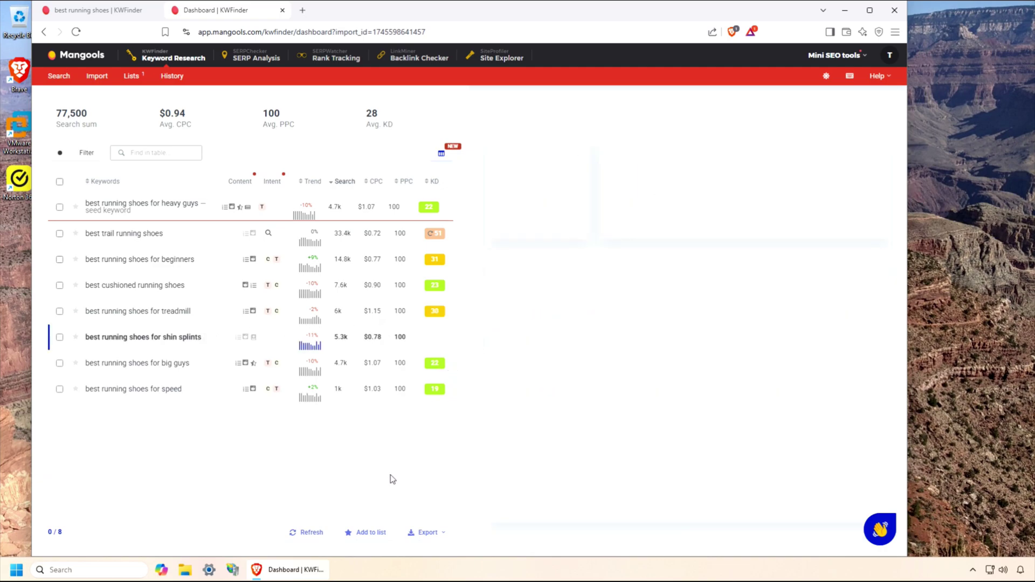
Refresh difficulty for the trail running, cushioned and affordable running shoes keywords
left_click(434, 234)
left_click(434, 288)
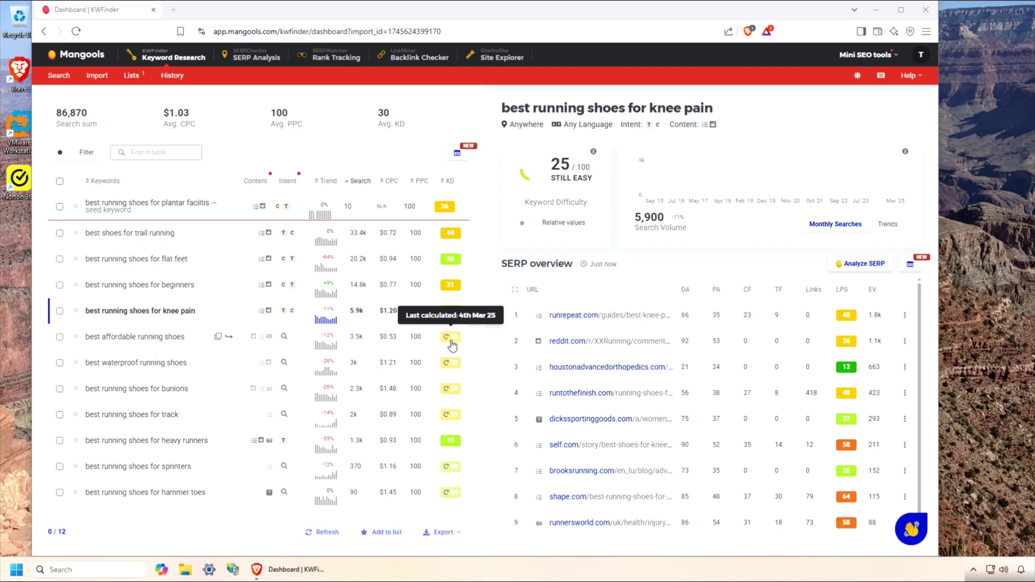
left_click(452, 344)
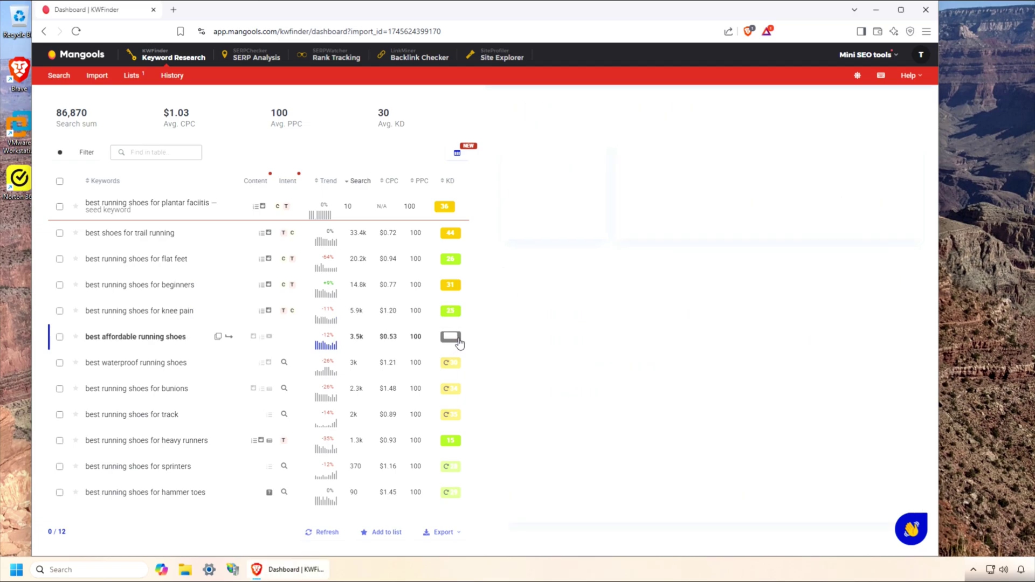